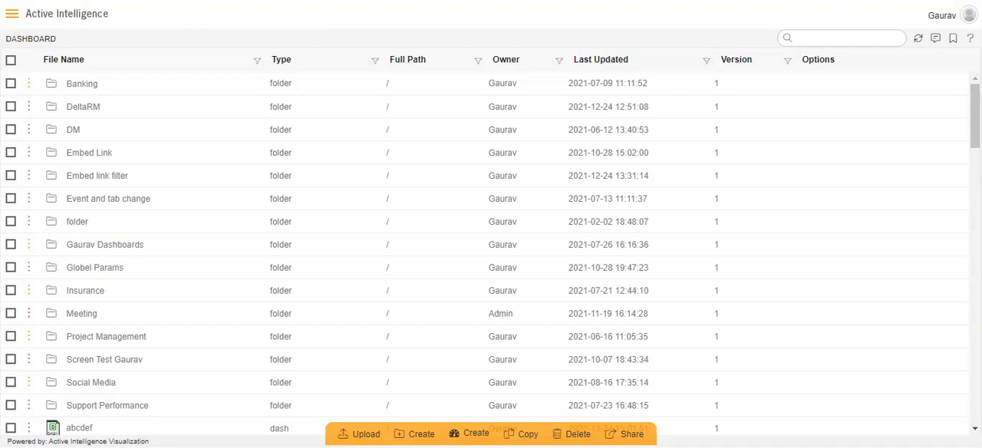
# - Start a group dataset and choose OrderDetails.ds as its source dataset, proceeding to the grouped dataset selection
pyautogui.click(10, 17)
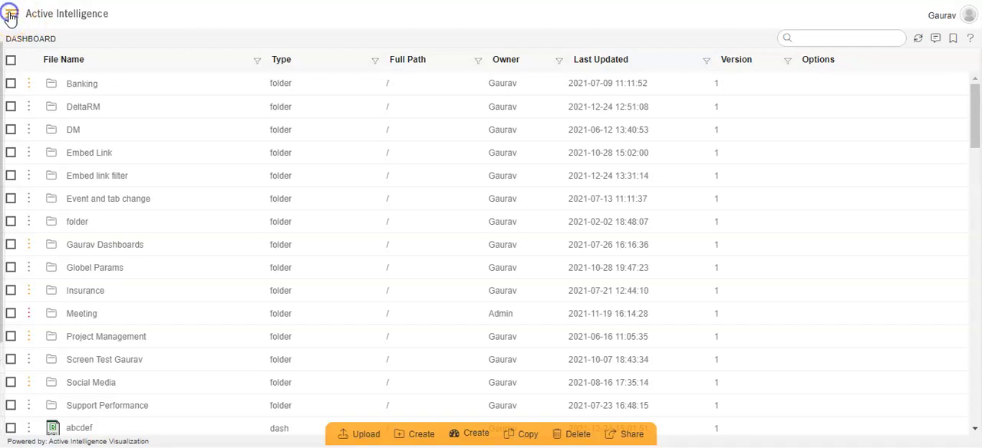
pyautogui.click(68, 229)
pyautogui.click(66, 201)
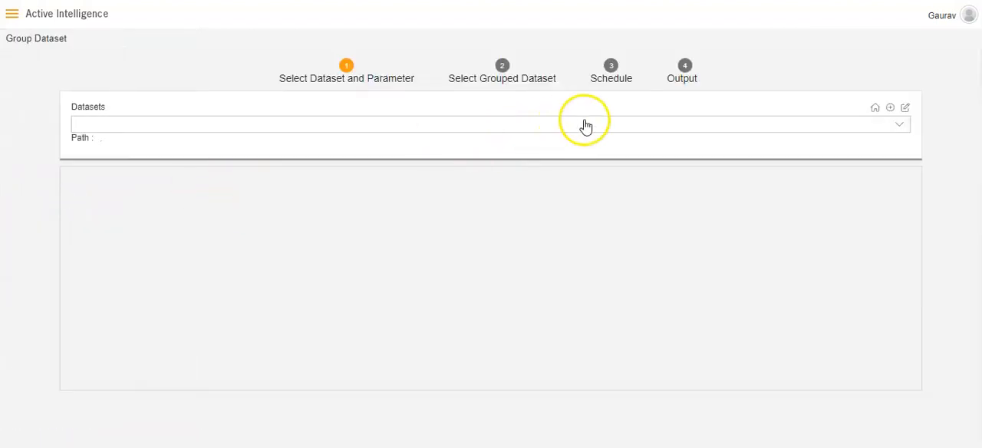
pyautogui.click(641, 126)
pyautogui.write('order')
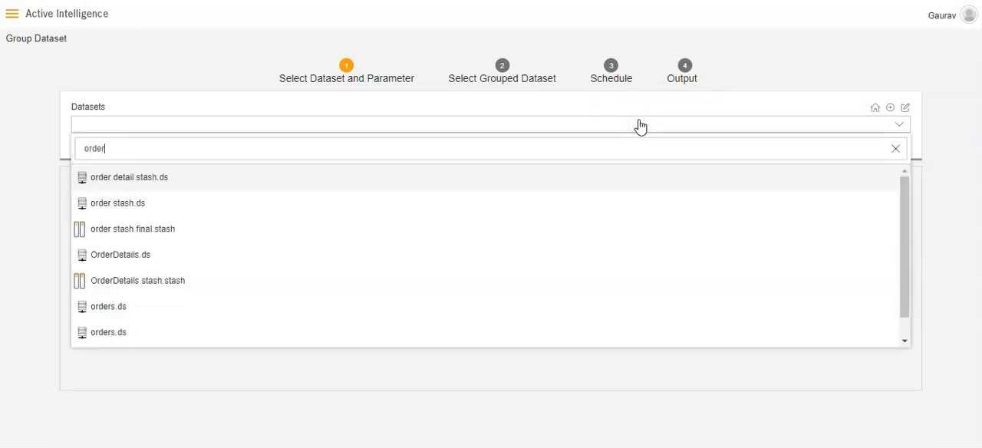
pyautogui.click(487, 259)
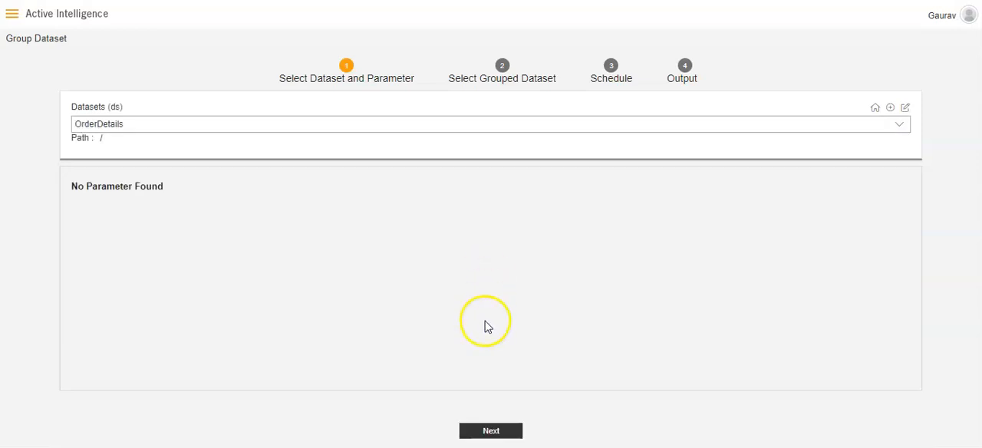
pyautogui.click(489, 432)
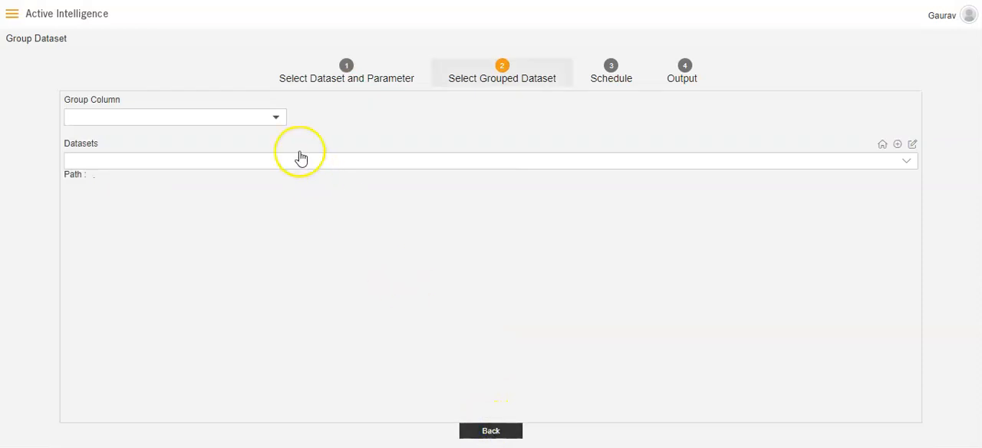
# - Set the group column to ORDERNUMBER and select order detail stash.ds as the grouped dataset
pyautogui.click(277, 121)
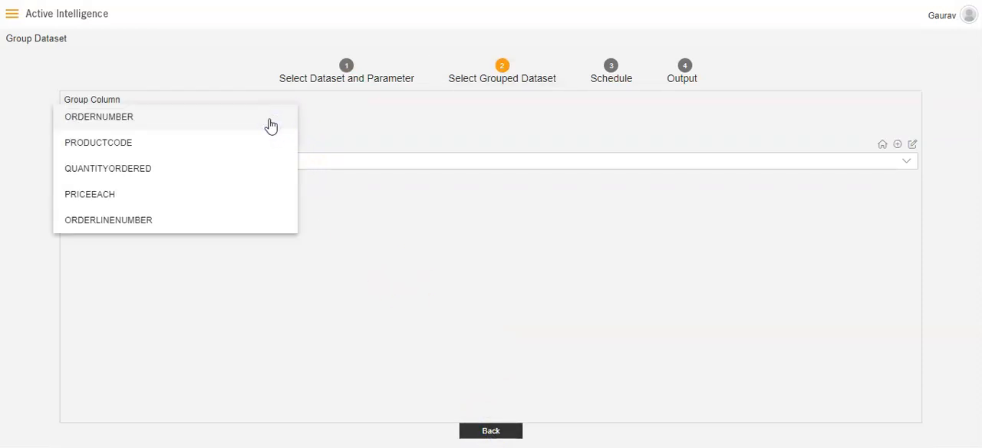
pyautogui.click(271, 124)
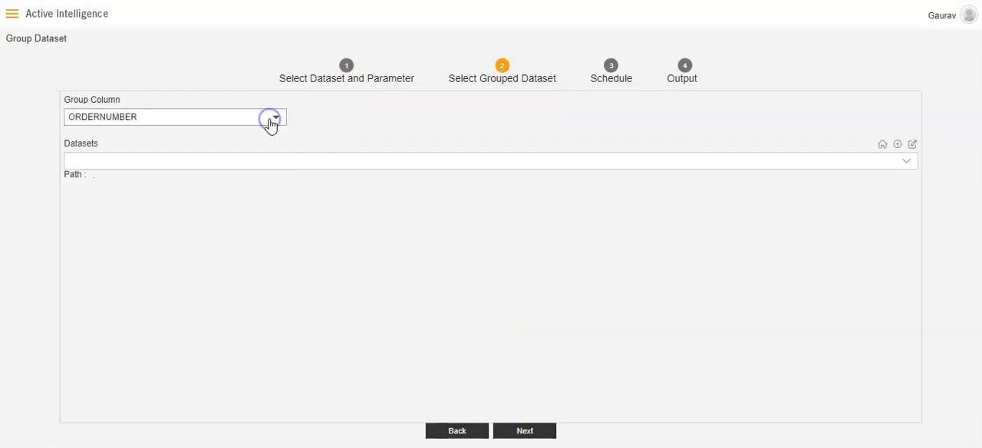
pyautogui.click(628, 161)
pyautogui.write('order')
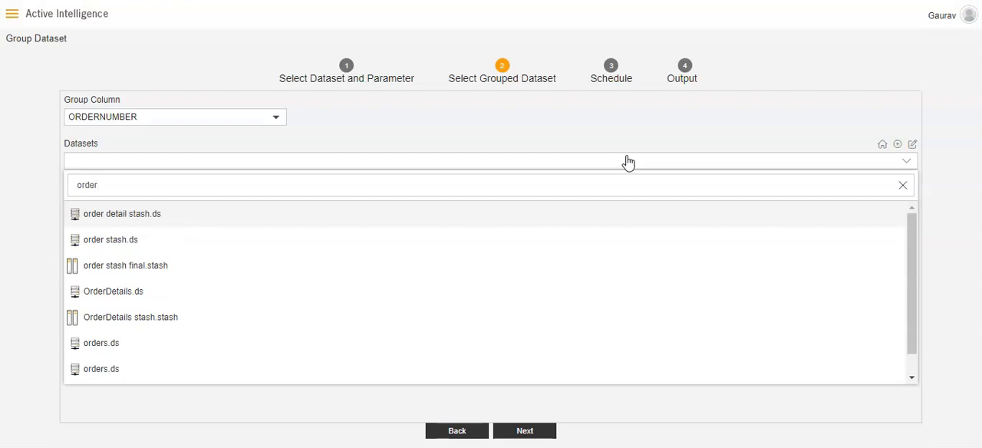
pyautogui.click(596, 220)
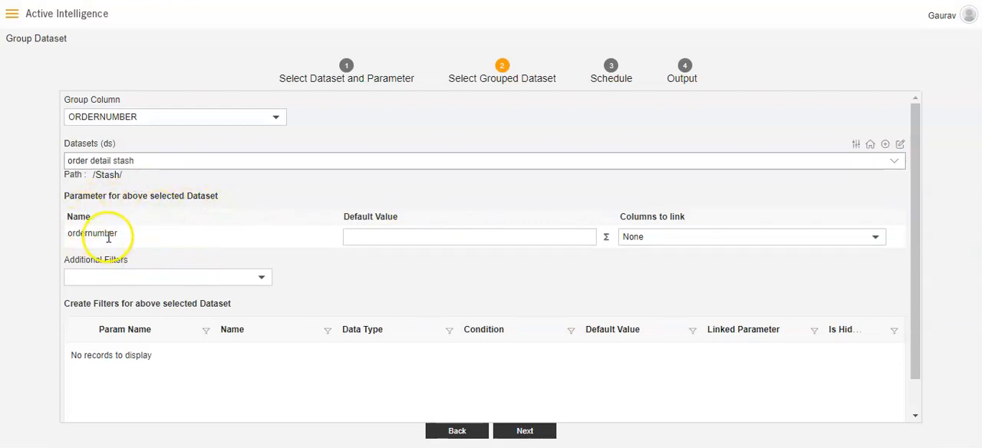
# - Enter the sample order number as the ordernumber parameter's default value and link the parameter to the ORDERNUMBER column
pyautogui.click(416, 235)
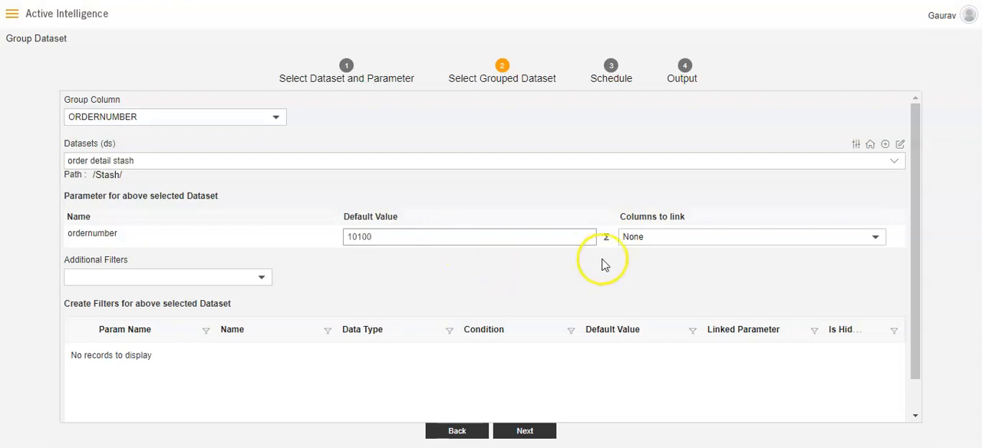
pyautogui.click(651, 242)
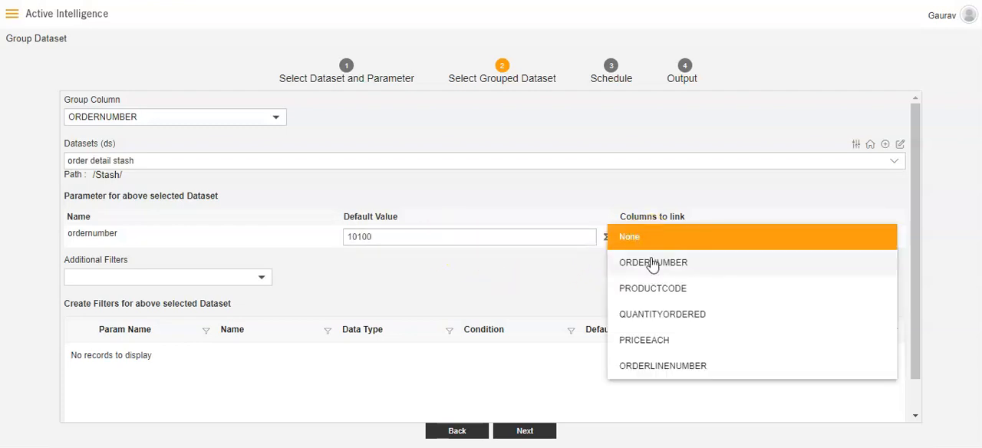
pyautogui.click(651, 262)
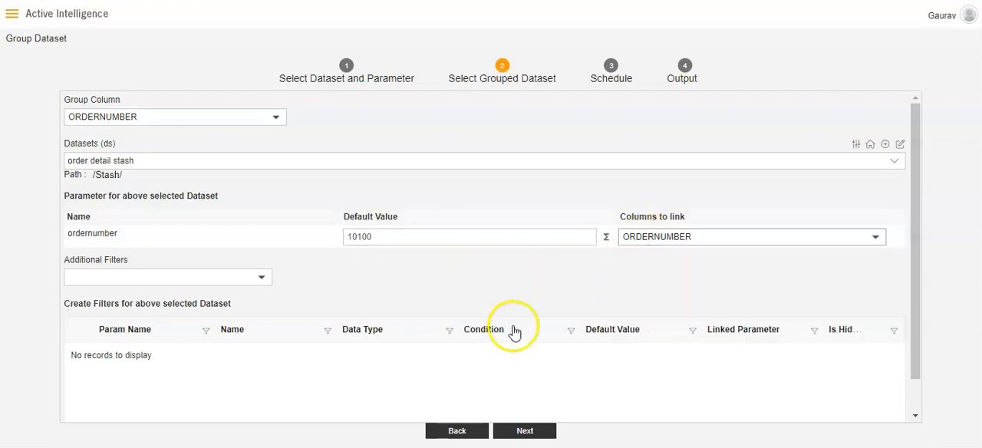
pyautogui.click(525, 431)
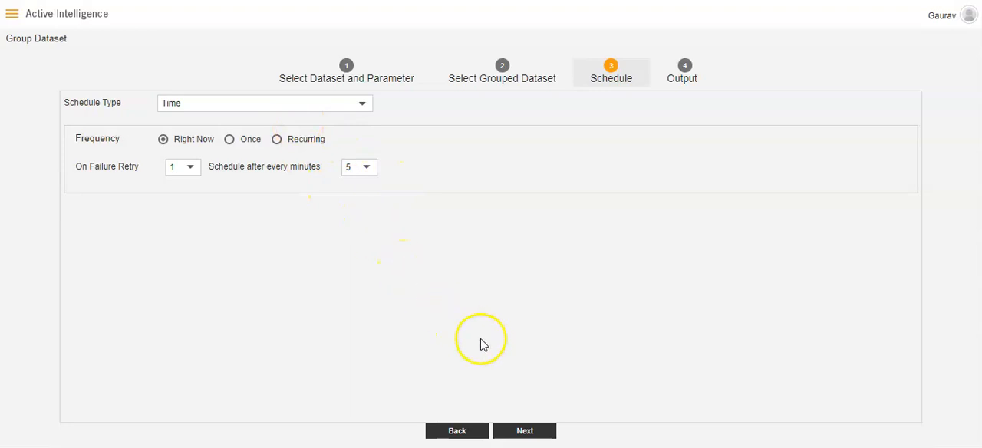
# - Keep the Right Now time schedule, name the Stash output "Statsh Order Details" and run the group dataset
pyautogui.click(517, 432)
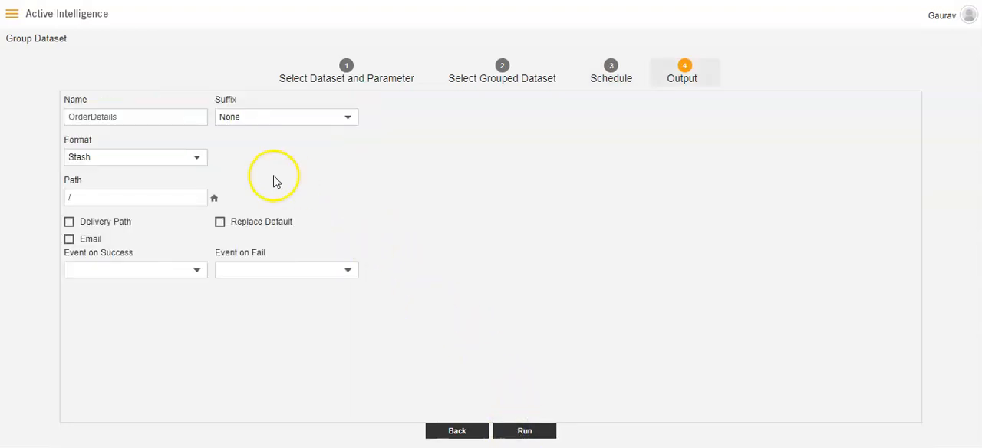
pyautogui.click(69, 119)
pyautogui.press('capslock')
pyautogui.write('S')
pyautogui.press('capslock')
pyautogui.write('tatsh')
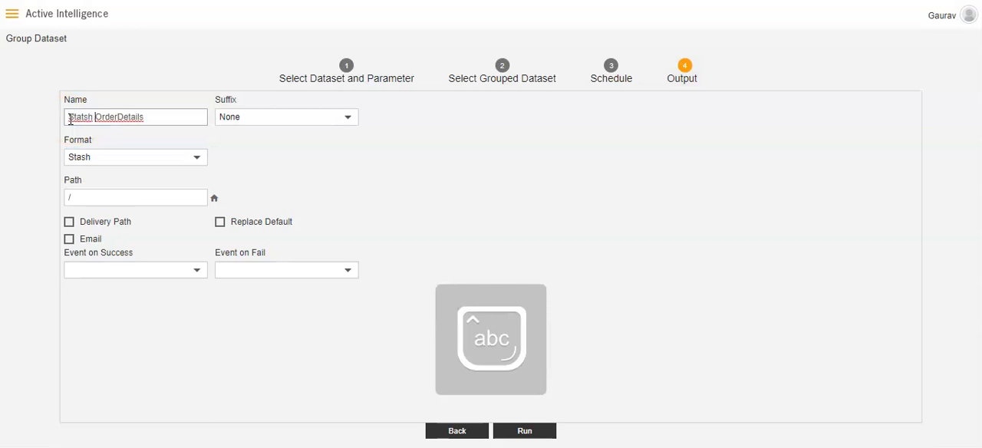
pyautogui.click(117, 116)
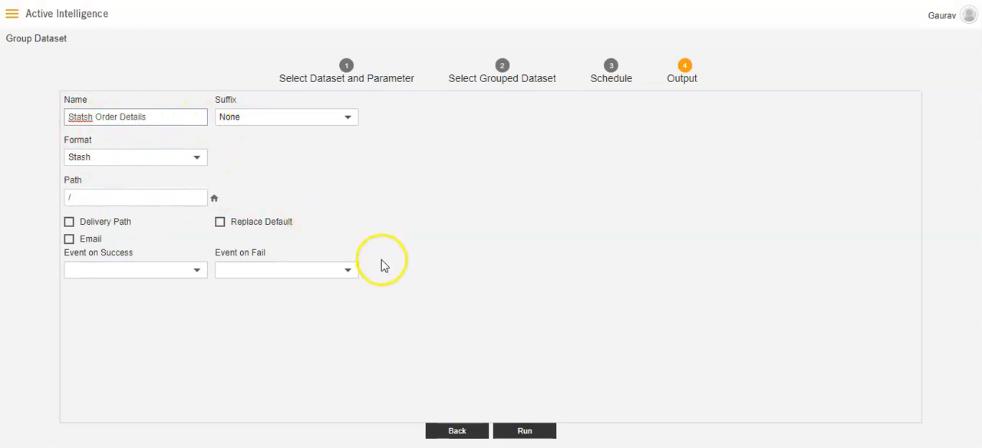
pyautogui.click(525, 432)
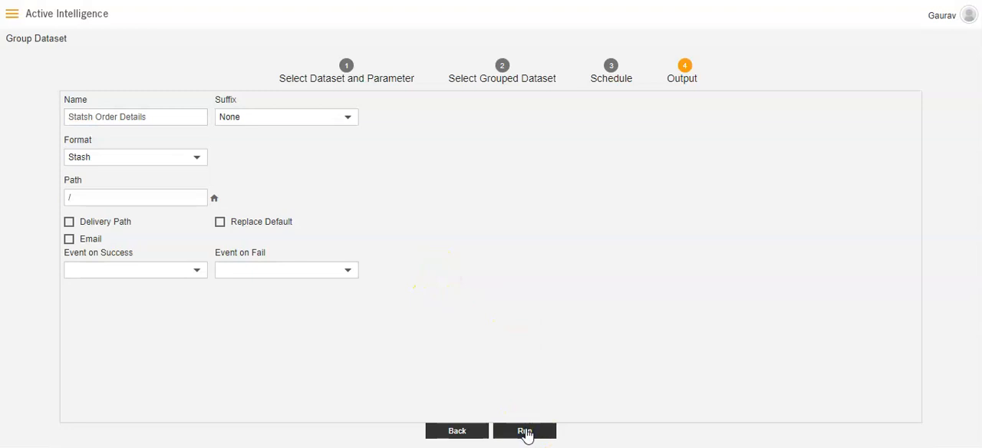
pyautogui.click(531, 333)
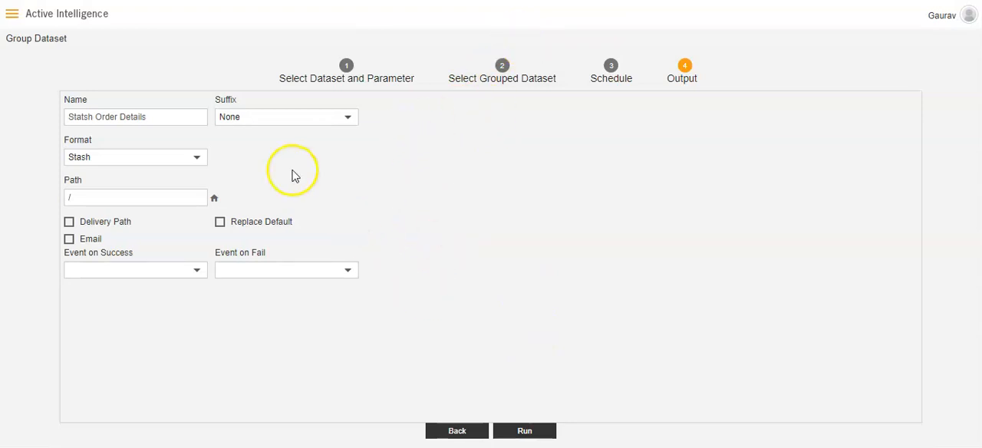
# - Open the request list and examine the task details of the latest Stash Order Details run
pyautogui.click(13, 20)
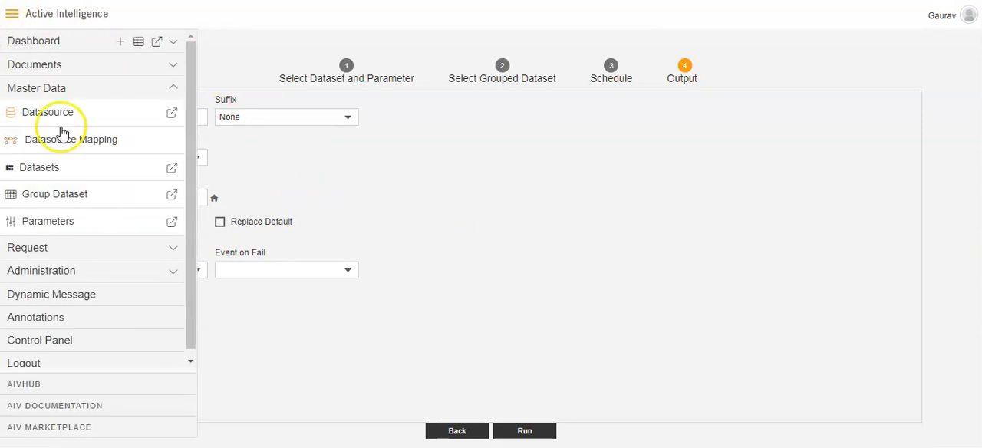
pyautogui.click(73, 247)
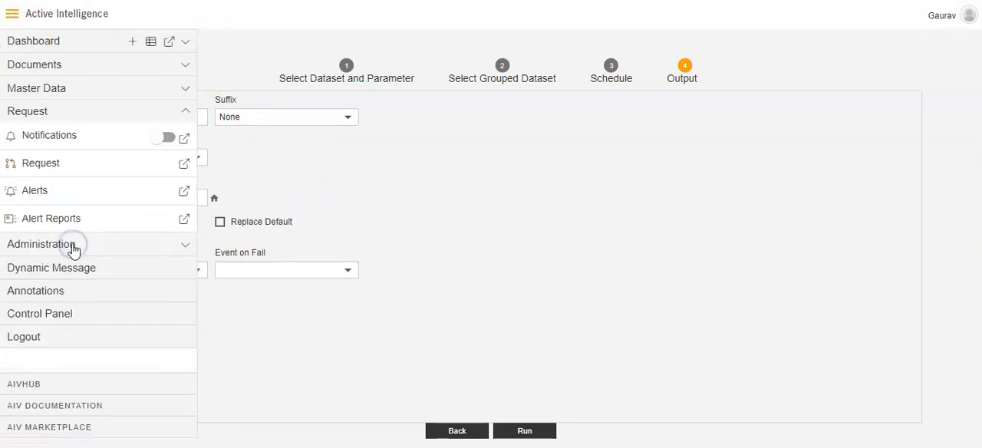
pyautogui.click(48, 169)
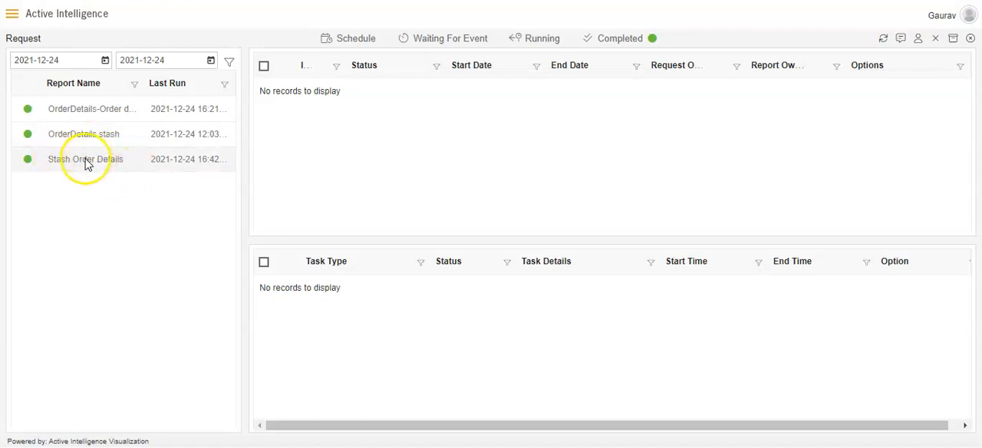
pyautogui.click(86, 160)
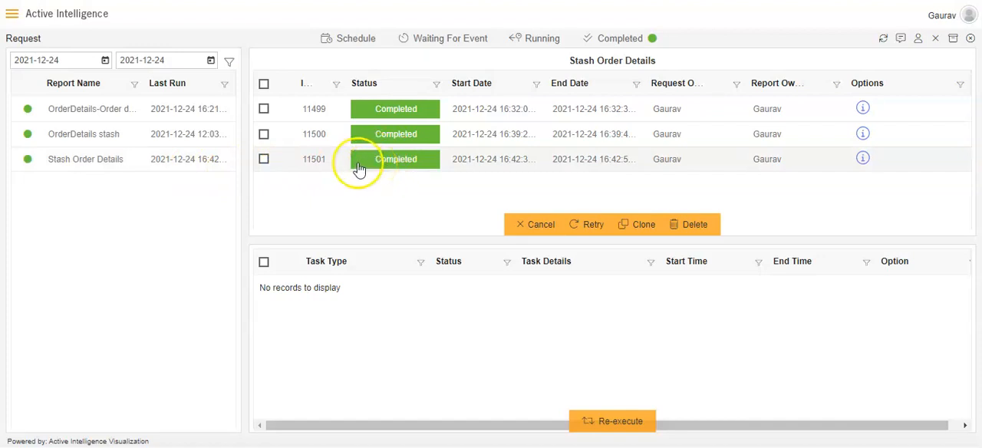
pyautogui.click(264, 160)
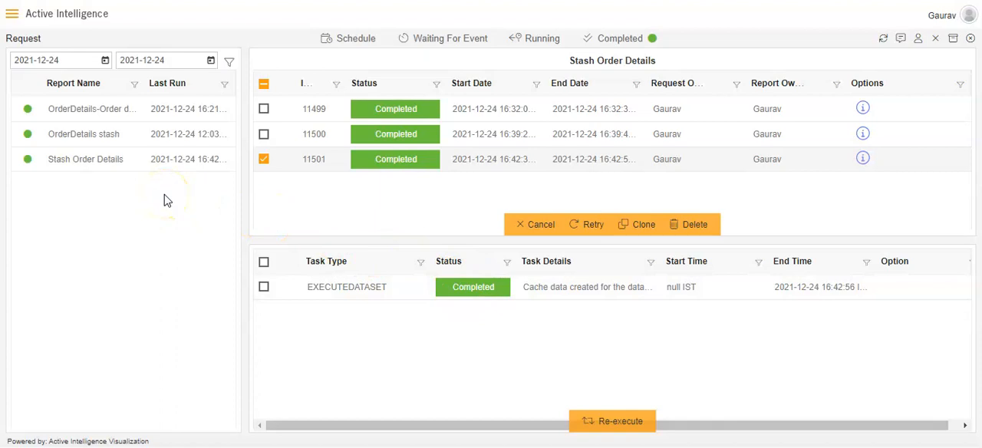
# - Search the datasets for "stash" and open the Stash Order Details dataset for editing
pyautogui.click(14, 17)
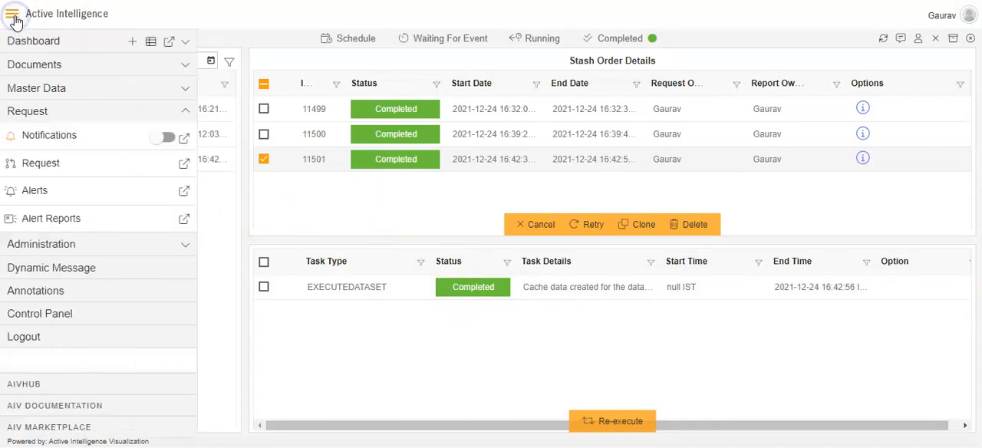
pyautogui.click(61, 92)
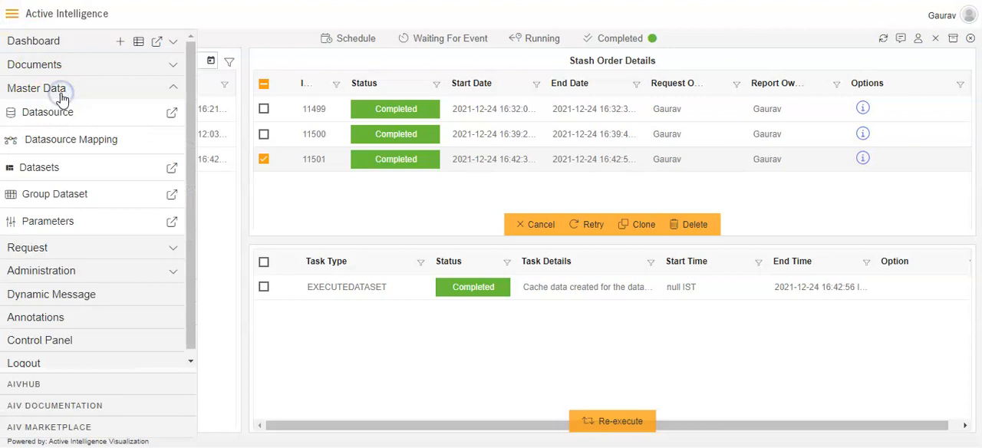
pyautogui.click(54, 169)
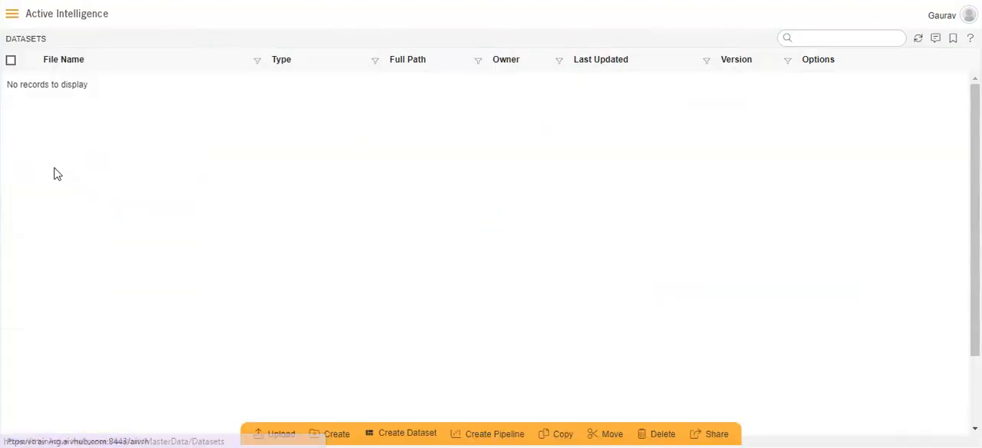
pyautogui.click(799, 40)
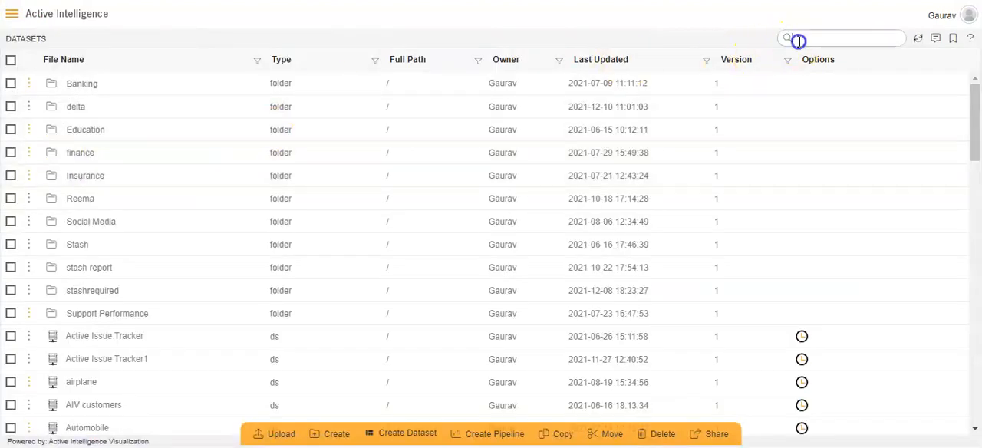
pyautogui.write('stash')
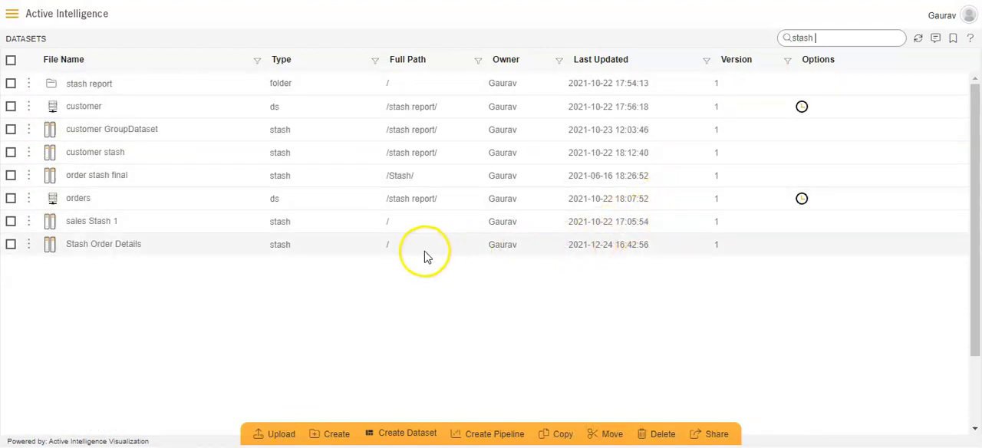
pyautogui.doubleClick(72, 244)
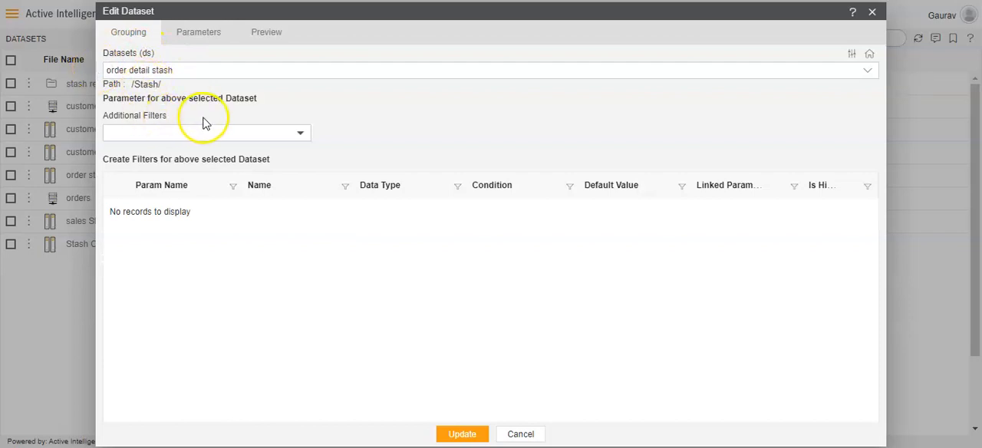
# - Enter the sample order number as the ORDERNUMBER parameter value, preview the records and update the dataset
pyautogui.click(198, 36)
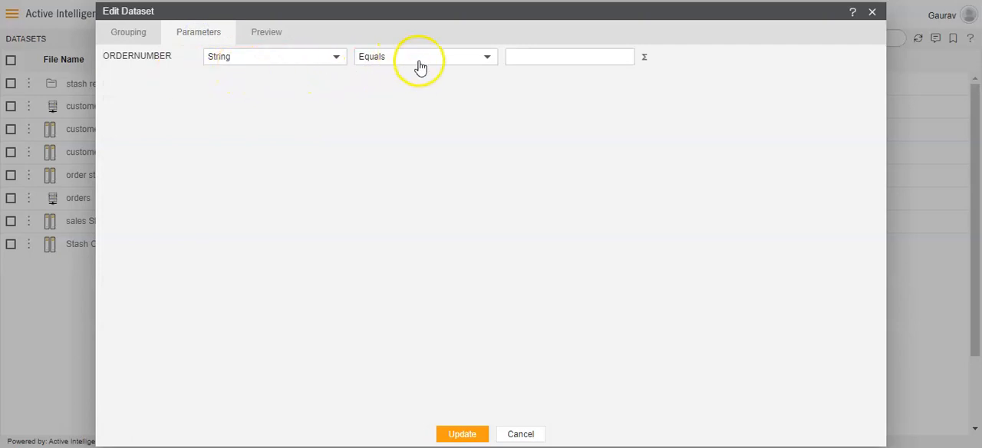
pyautogui.click(512, 58)
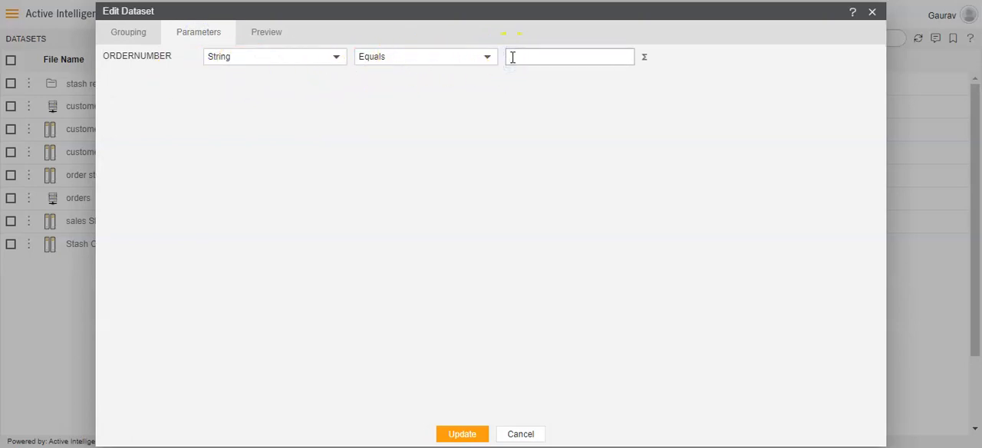
pyautogui.write('10100')
pyautogui.click(278, 39)
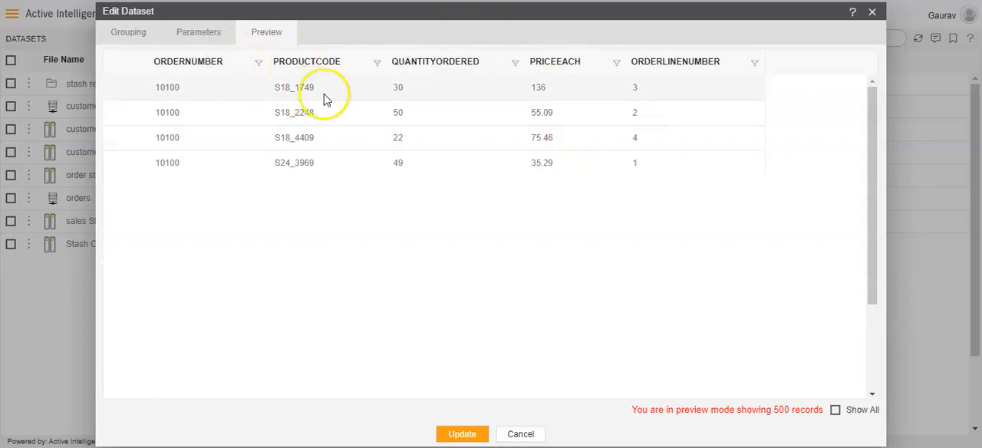
pyautogui.click(460, 434)
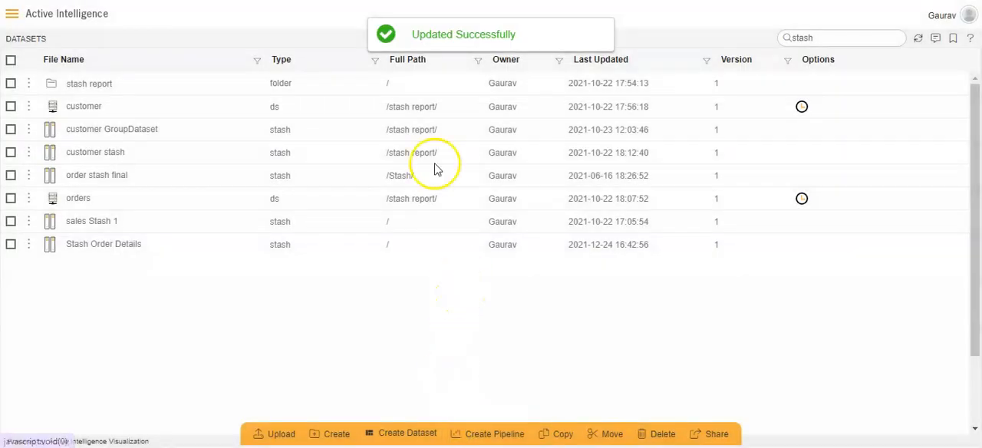